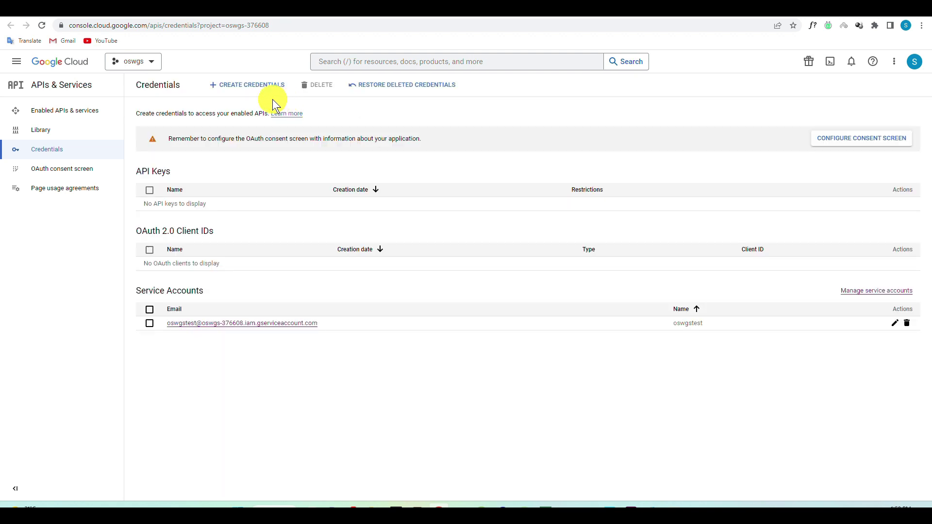
From the project picker, create a new Cloud Console project named OrderSync.
{"action": "left_click", "coordinate": [150, 62]}
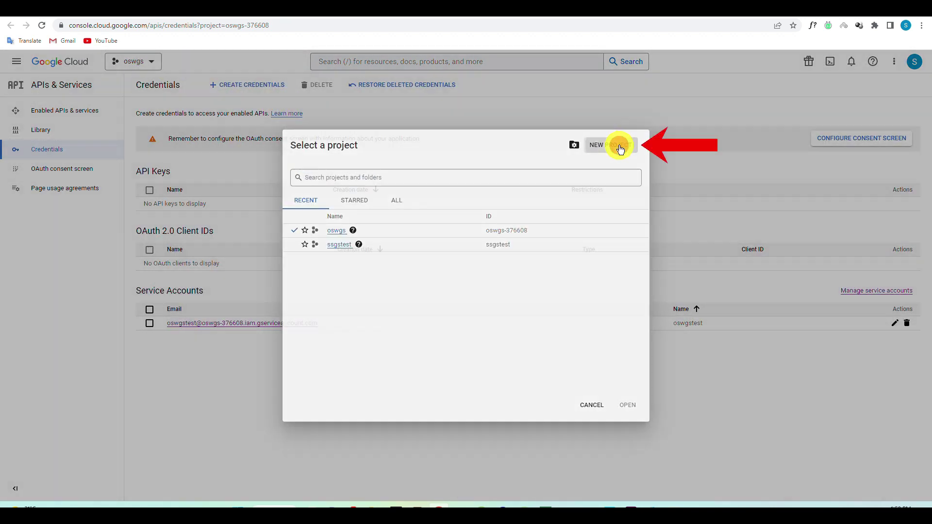
{"action": "left_click", "coordinate": [620, 147]}
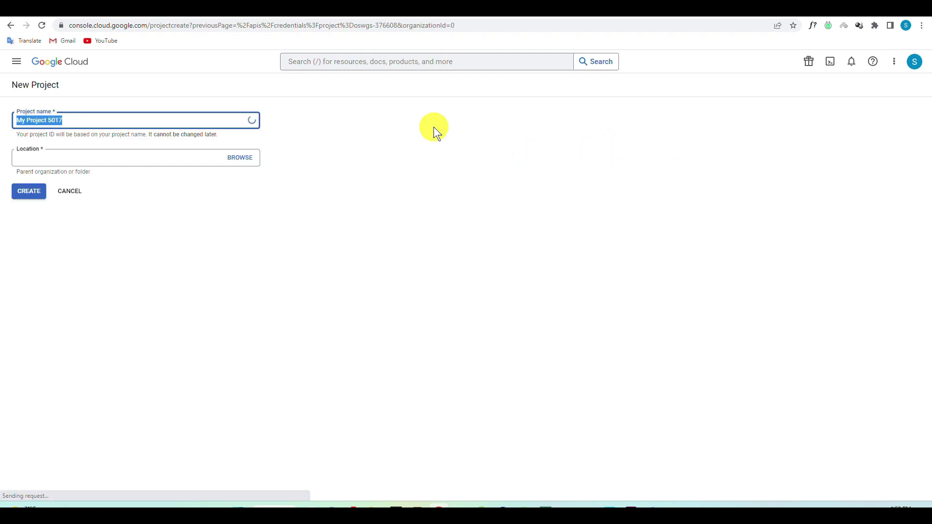
{"action": "type", "text": "Or"}
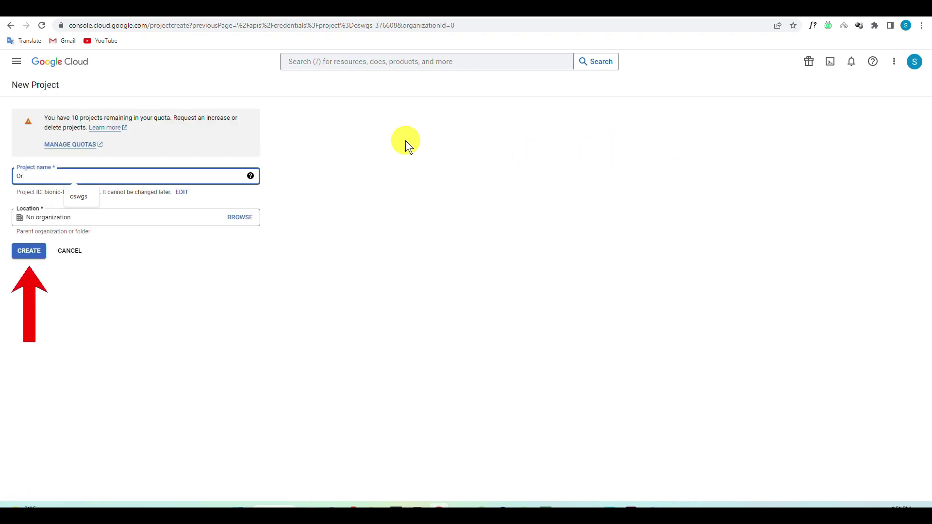
{"action": "left_click", "coordinate": [35, 254]}
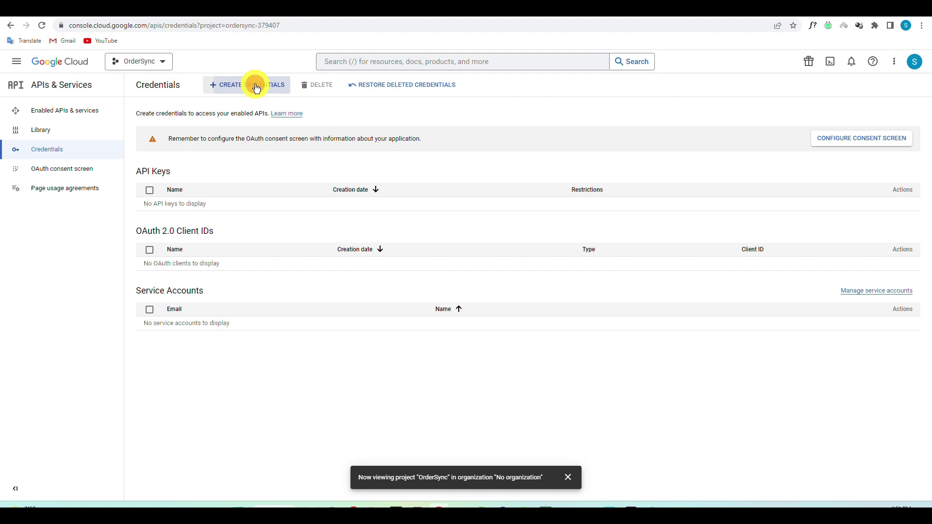
Add a service account named ordersync through Create Credentials and continue past its details.
{"action": "left_click", "coordinate": [256, 88]}
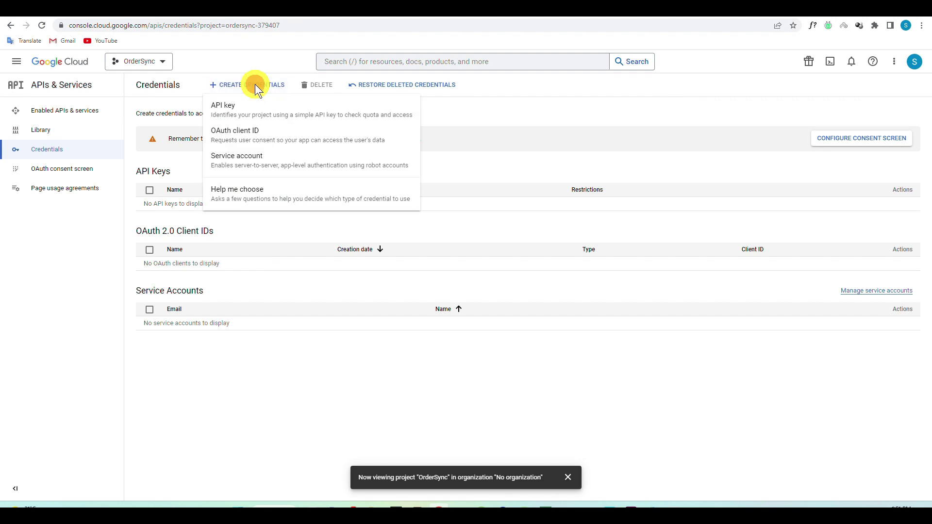
{"action": "left_click", "coordinate": [298, 165]}
{"action": "type", "text": "or"}
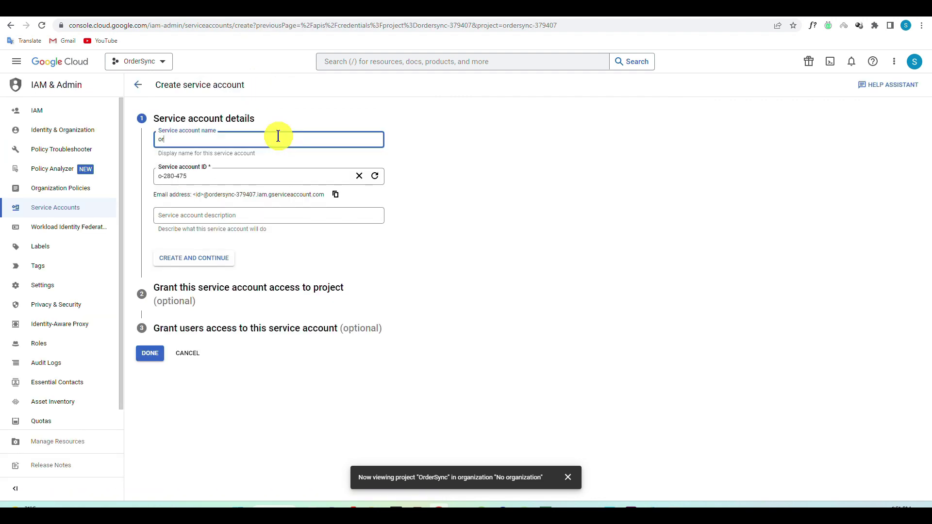
{"action": "type", "text": "dersync"}
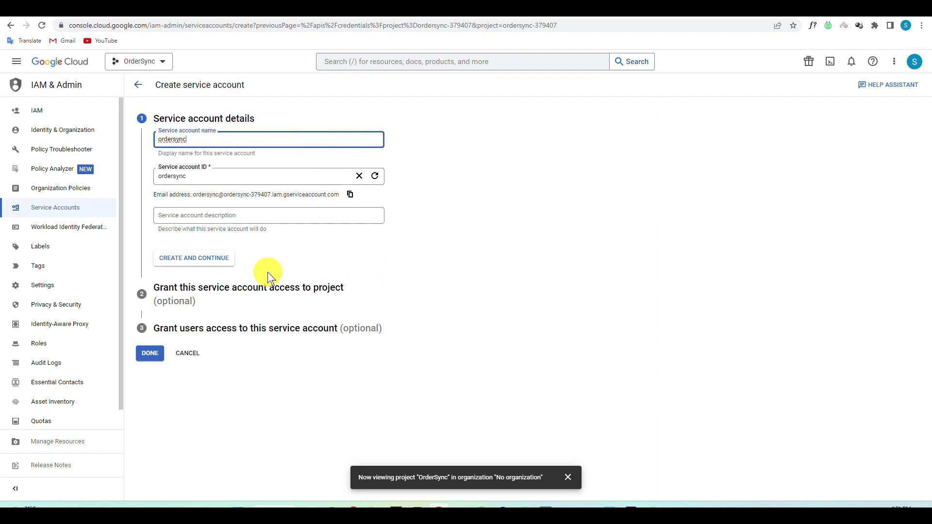
{"action": "left_click", "coordinate": [231, 262]}
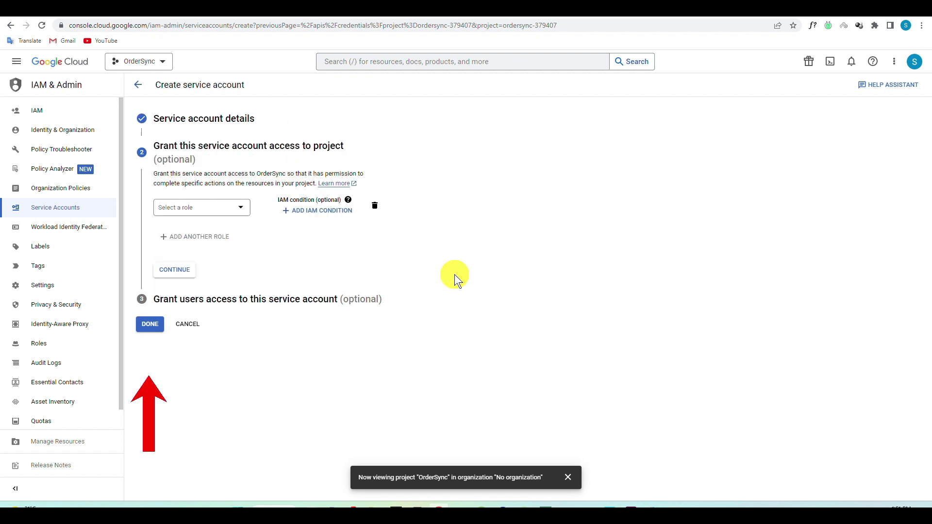
Finish the ordersync service account and download a new JSON private key for it.
{"action": "left_click", "coordinate": [154, 324]}
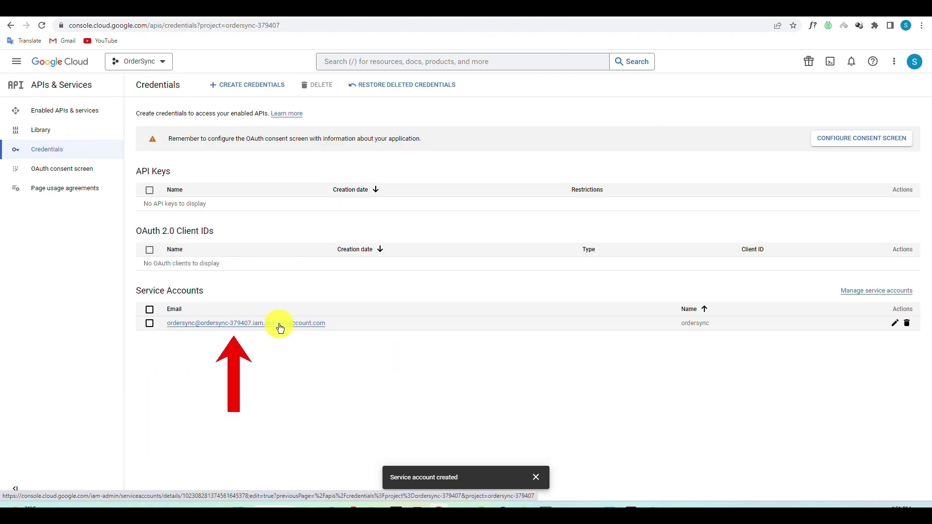
{"action": "left_click", "coordinate": [280, 324]}
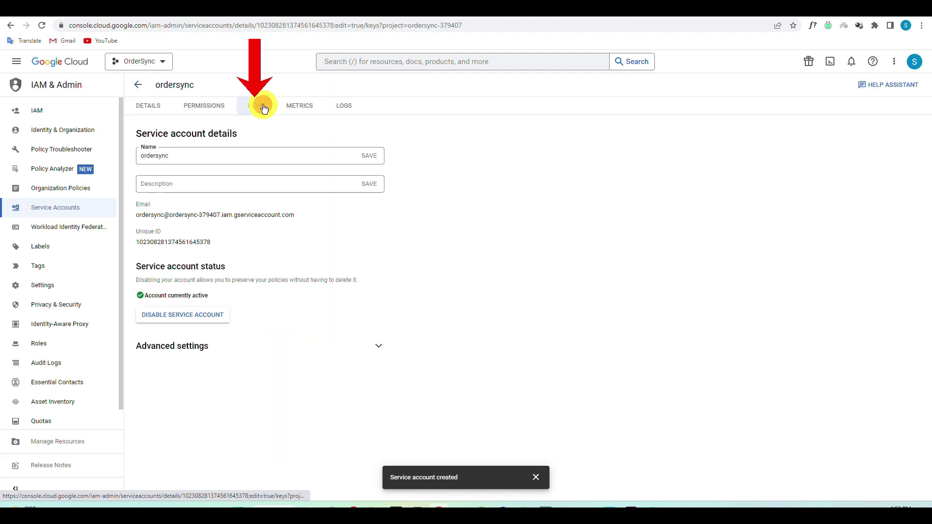
{"action": "left_click", "coordinate": [263, 107]}
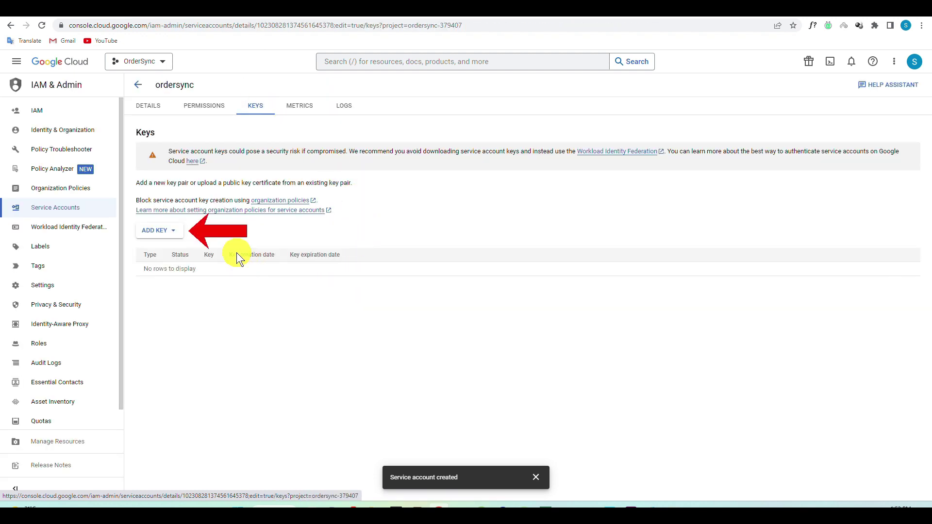
{"action": "left_click", "coordinate": [176, 228]}
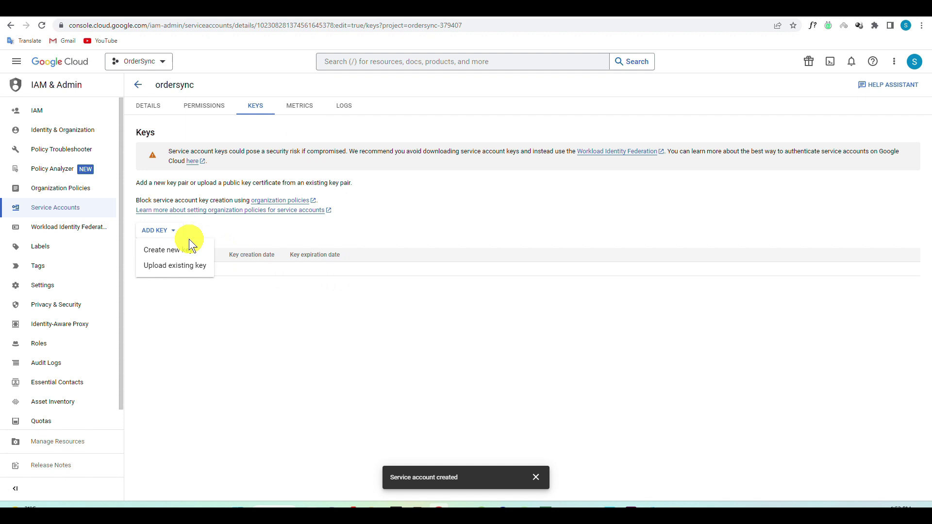
{"action": "left_click", "coordinate": [162, 249]}
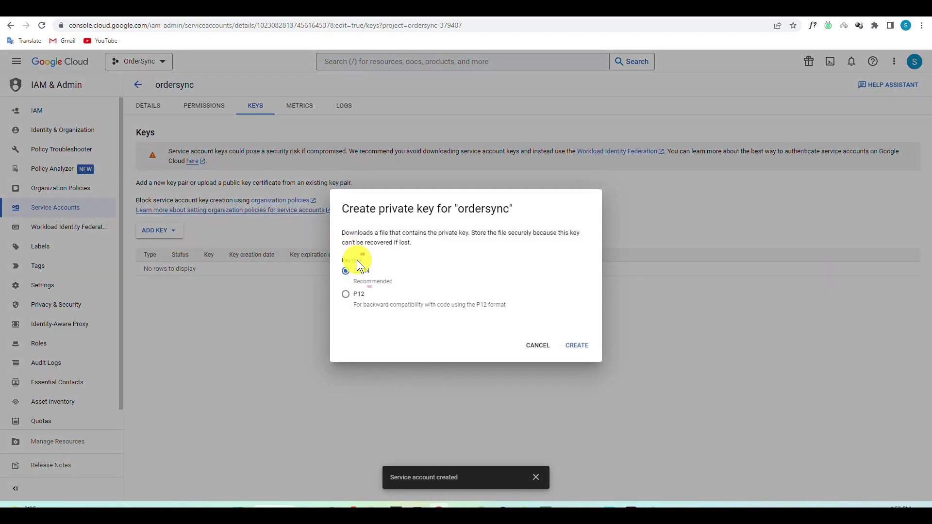
{"action": "left_click", "coordinate": [577, 345]}
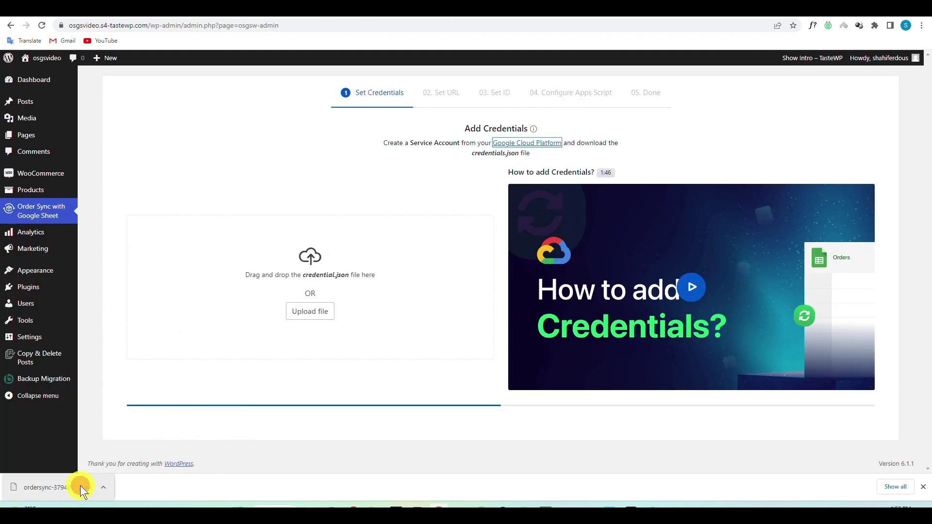
Upload the JSON key file into the plugin and enable the Google Sheets API.
{"action": "left_click_drag", "start_coordinate": [77, 486], "coordinate": [273, 302]}
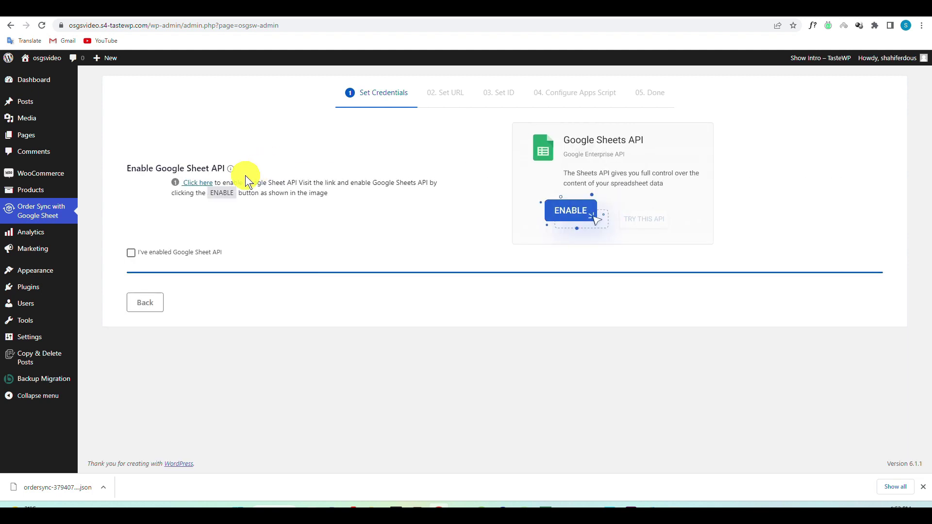
{"action": "left_click", "coordinate": [204, 184]}
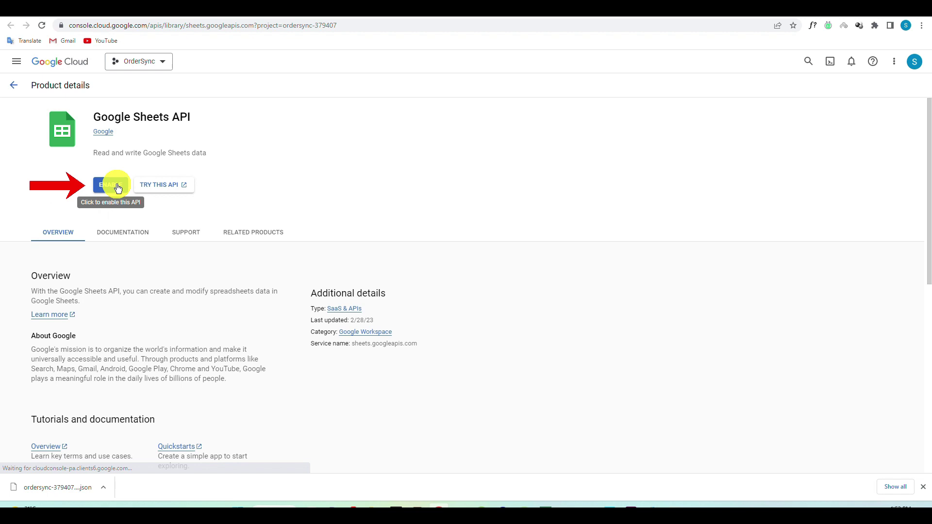
{"action": "left_click", "coordinate": [117, 184]}
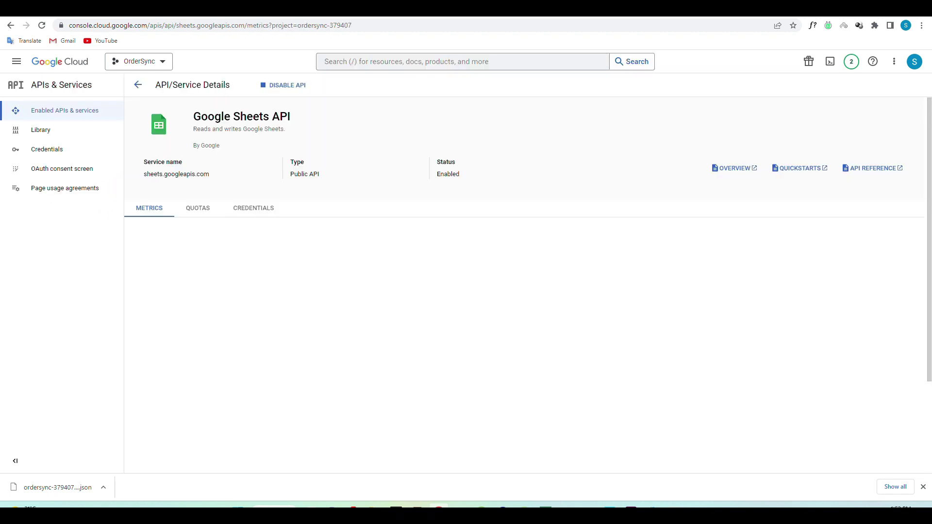
In the Order Sync setup, tick 'I've enabled Google Sheet API' and proceed to the next step.
{"action": "left_click", "coordinate": [91, 18]}
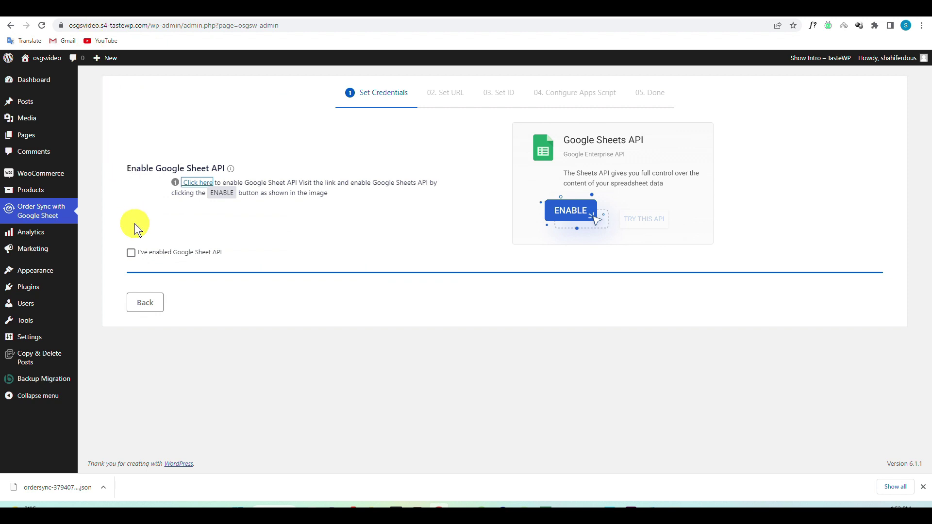
{"action": "left_click", "coordinate": [131, 252]}
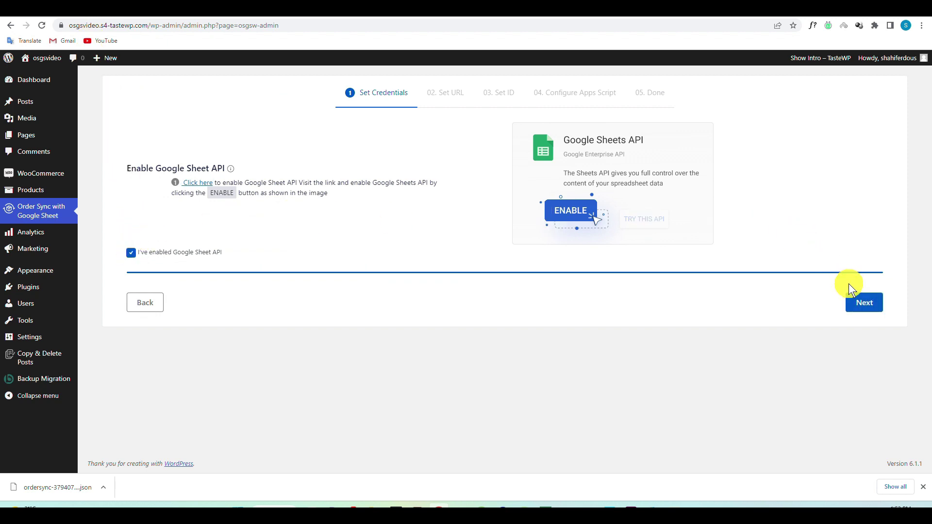
{"action": "left_click", "coordinate": [856, 302]}
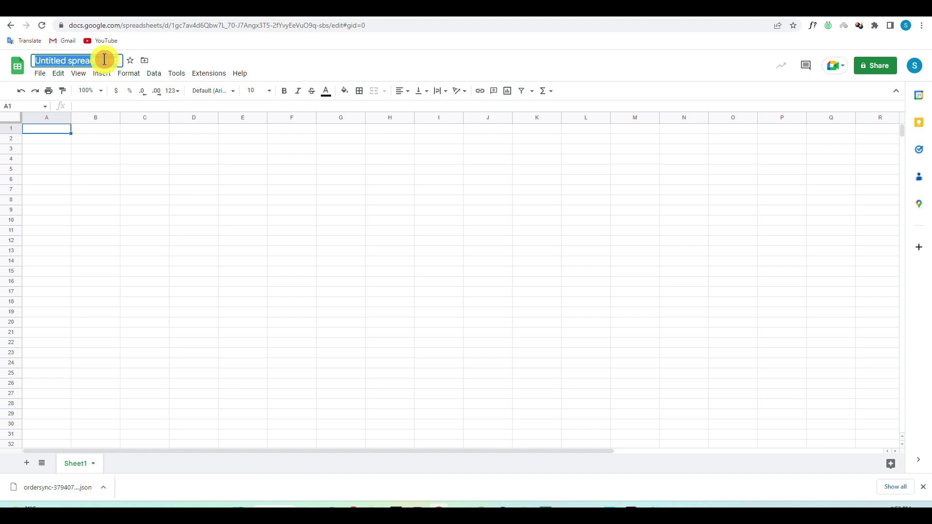
Title the blank spreadsheet OrderSync and select its web address for copying.
{"action": "type", "text": "Order"}
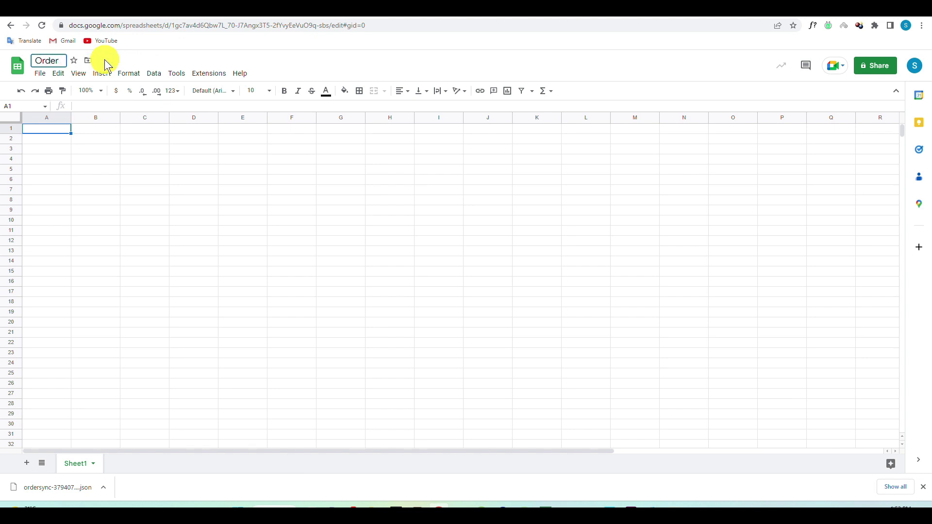
{"action": "type", "text": "Sync"}
{"action": "left_click", "coordinate": [322, 25]}
{"action": "key", "text": "ctrl+c"}
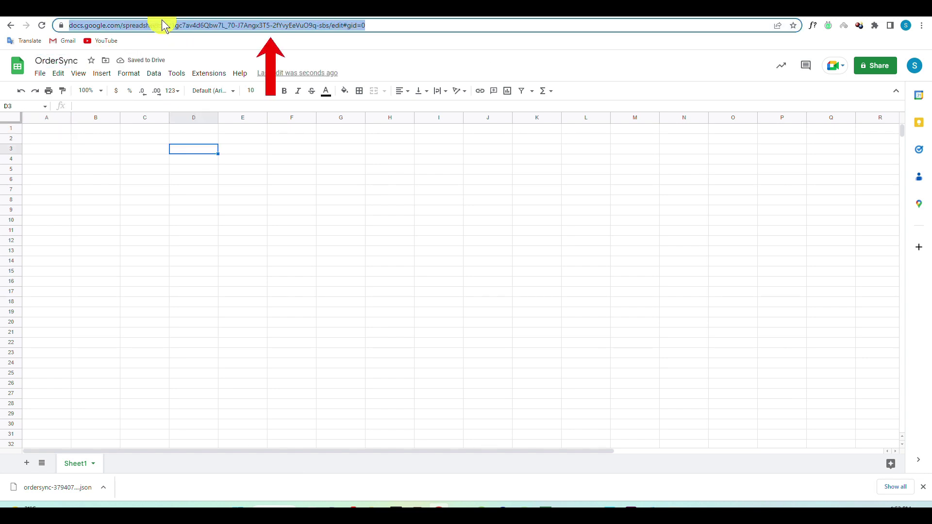
Paste the OrderSync sheet URL into the Google Sheet URL field and copy the service account ID.
{"action": "left_click", "coordinate": [89, 17]}
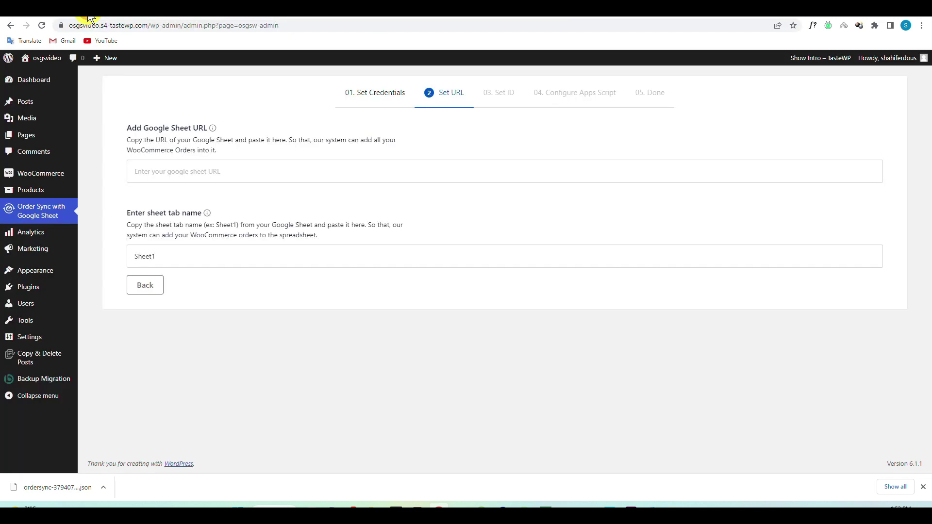
{"action": "left_click", "coordinate": [272, 170]}
{"action": "key", "text": "ctrl+v"}
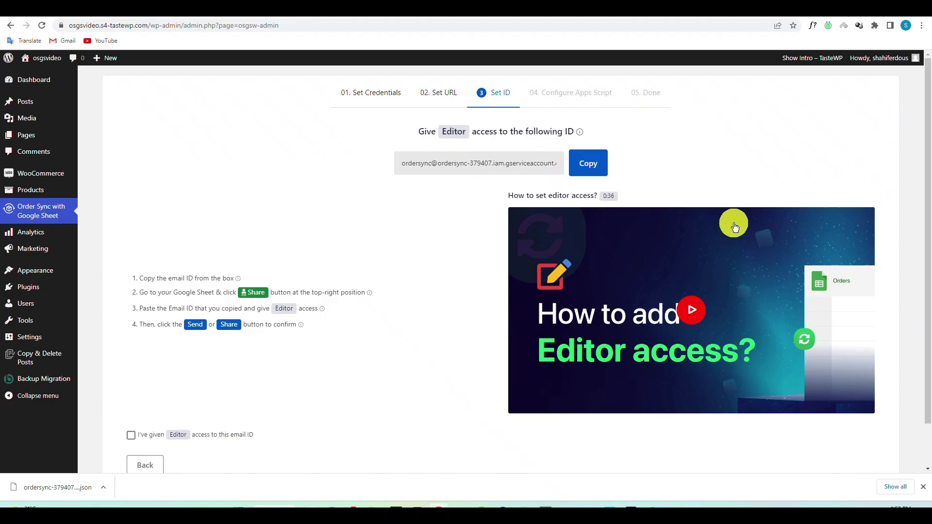
{"action": "left_click", "coordinate": [592, 166]}
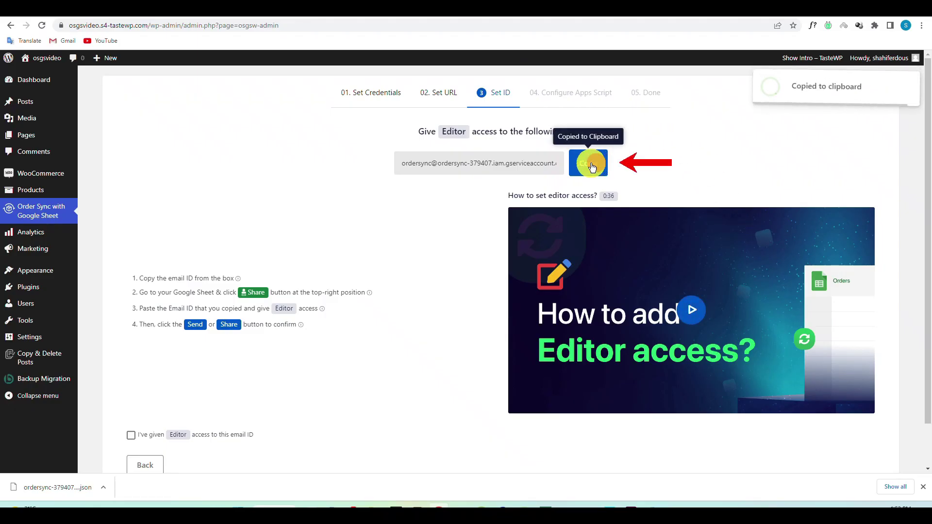
Share the OrderSync sheet with the service-account address as Editor, overriding the external-sharing warning.
{"action": "left_click", "coordinate": [196, 16]}
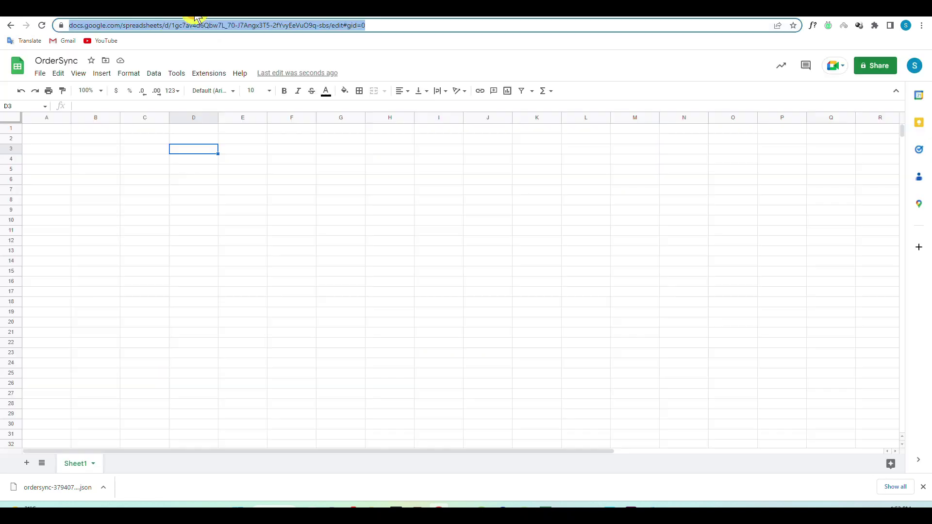
{"action": "left_click", "coordinate": [872, 65]}
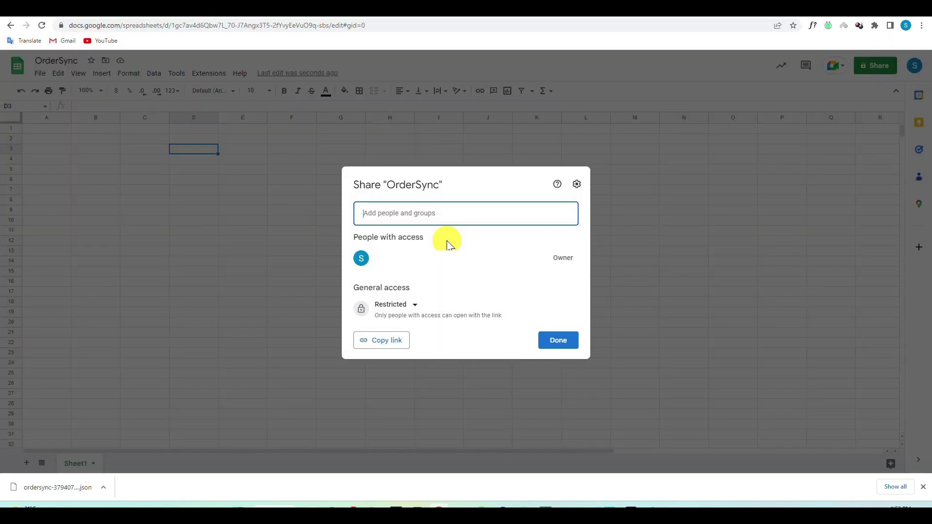
{"action": "key", "text": "ctrl+v"}
{"action": "left_click", "coordinate": [436, 223]}
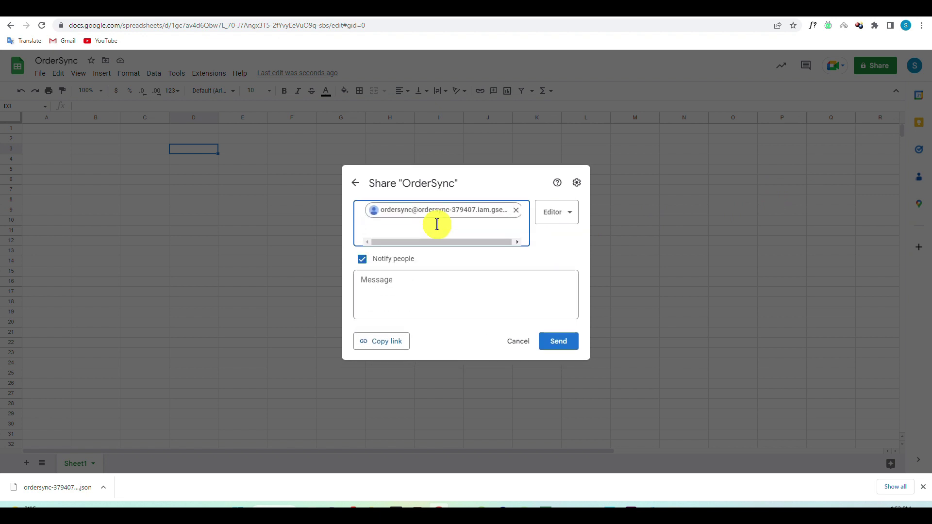
{"action": "left_click", "coordinate": [559, 341]}
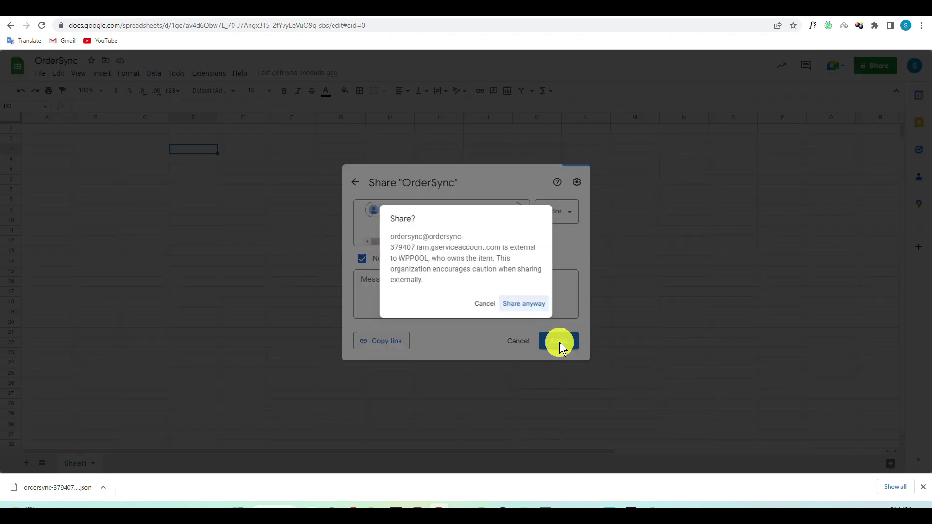
{"action": "left_click", "coordinate": [528, 310]}
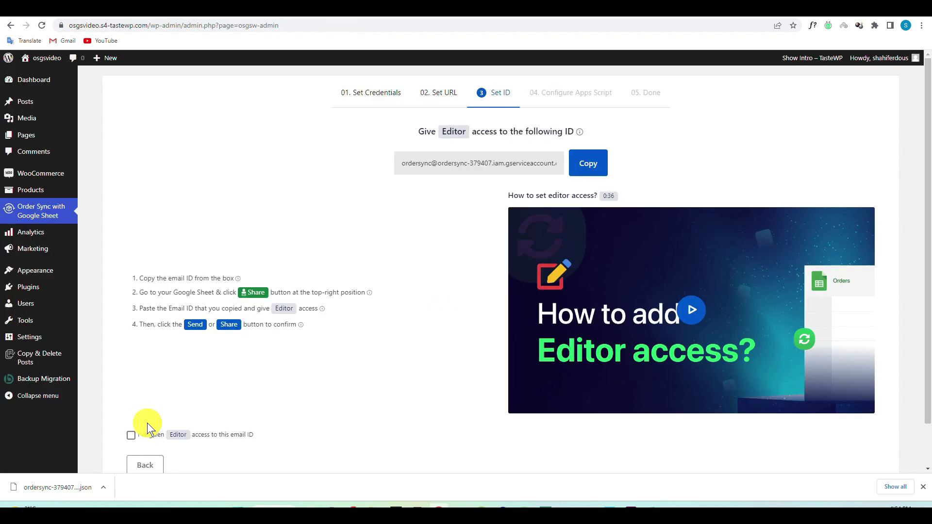
Tick 'I've given Editor access', advance to Configure Apps Script, and copy its script code.
{"action": "left_click", "coordinate": [148, 388]}
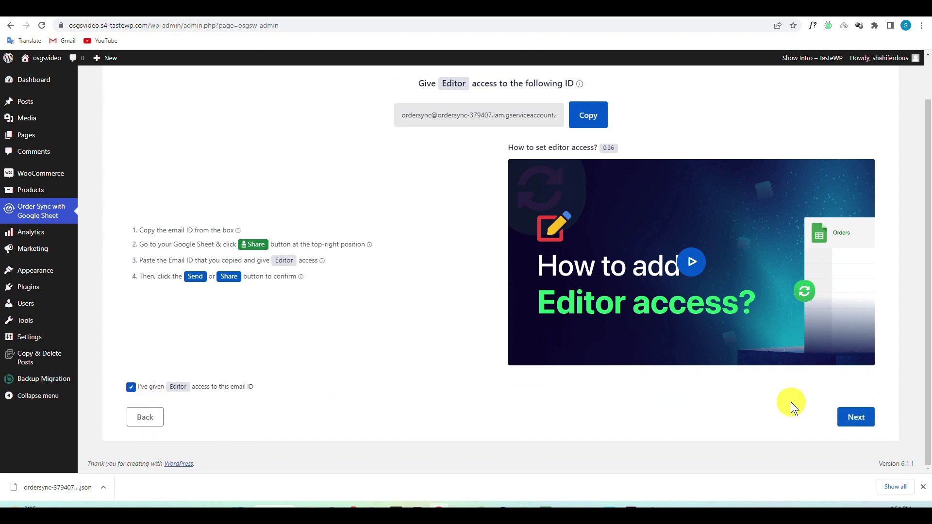
{"action": "left_click", "coordinate": [854, 418]}
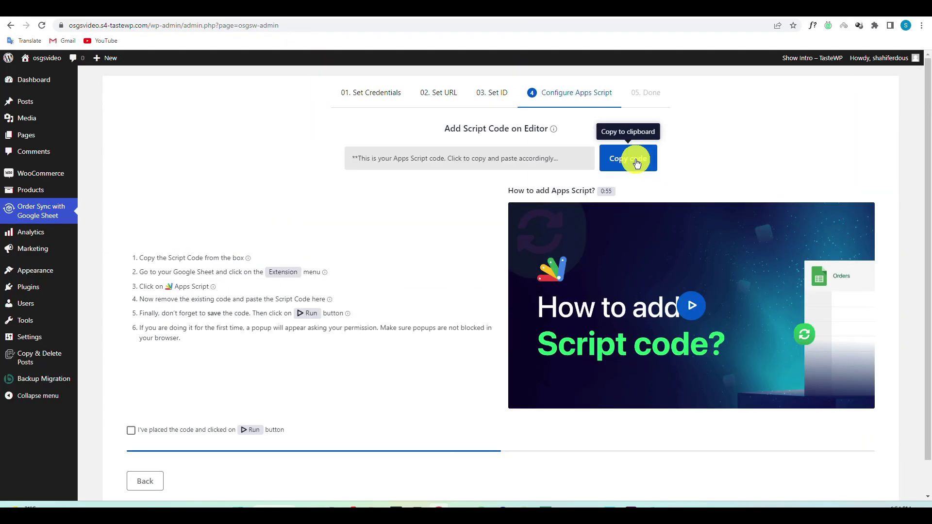
{"action": "left_click", "coordinate": [634, 157]}
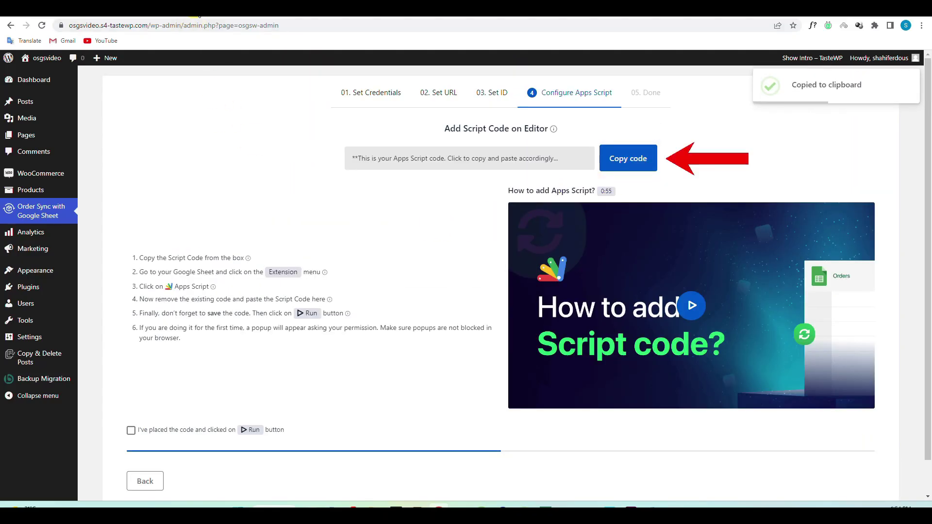
{"action": "left_click", "coordinate": [195, 15]}
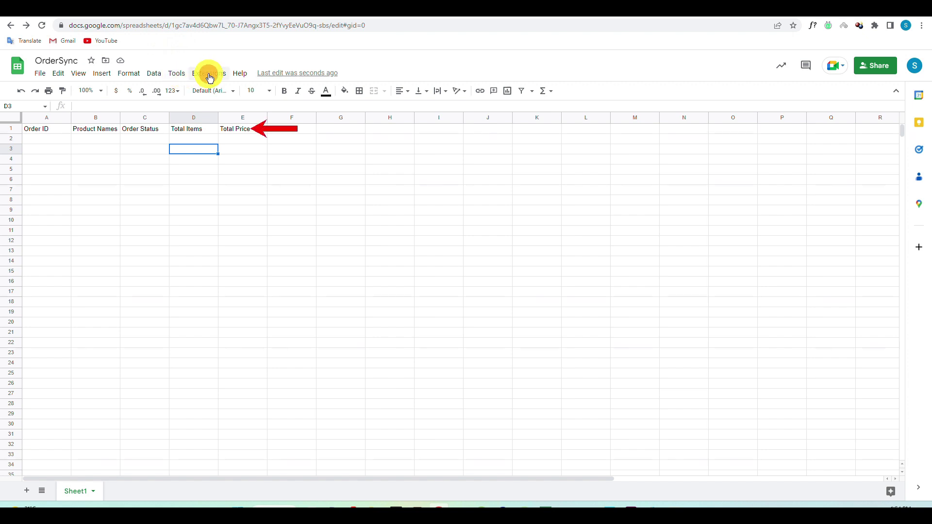
Open Apps Script from Extensions, paste the plugin code into Code.gs, then save and run it.
{"action": "left_click", "coordinate": [208, 73]}
{"action": "left_click", "coordinate": [225, 132]}
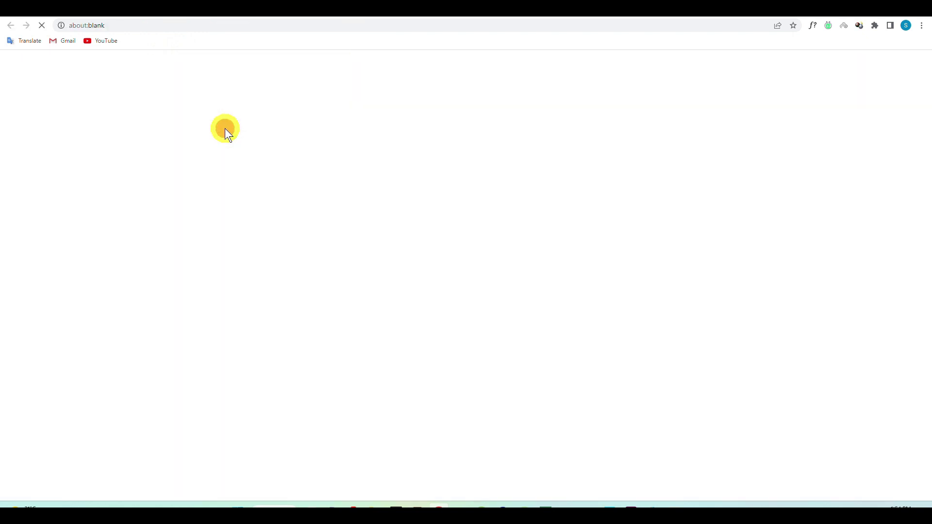
{"action": "key", "text": "ctrl+v"}
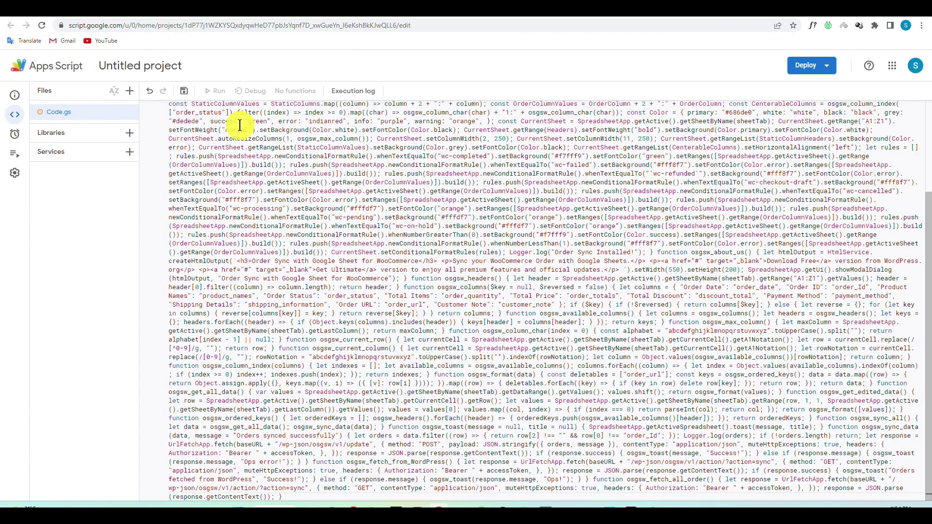
{"action": "left_click", "coordinate": [185, 91]}
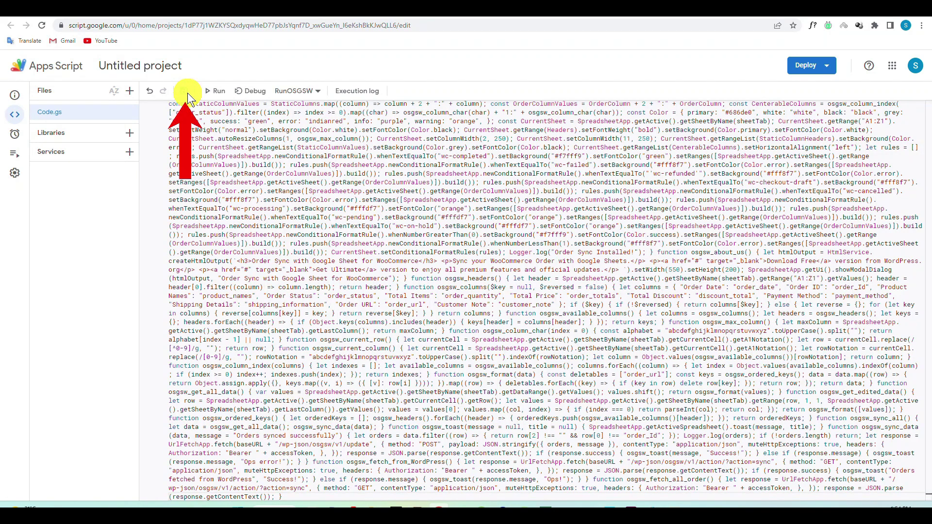
{"action": "left_click", "coordinate": [220, 91]}
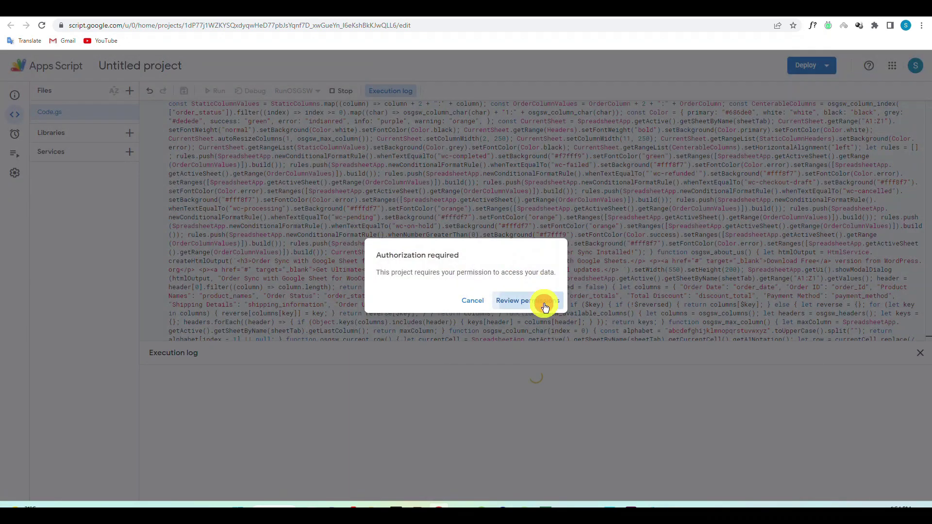
Allow the unverified Untitled project access to the Google account, then tick 'I've placed the code' and continue.
{"action": "left_click", "coordinate": [543, 303]}
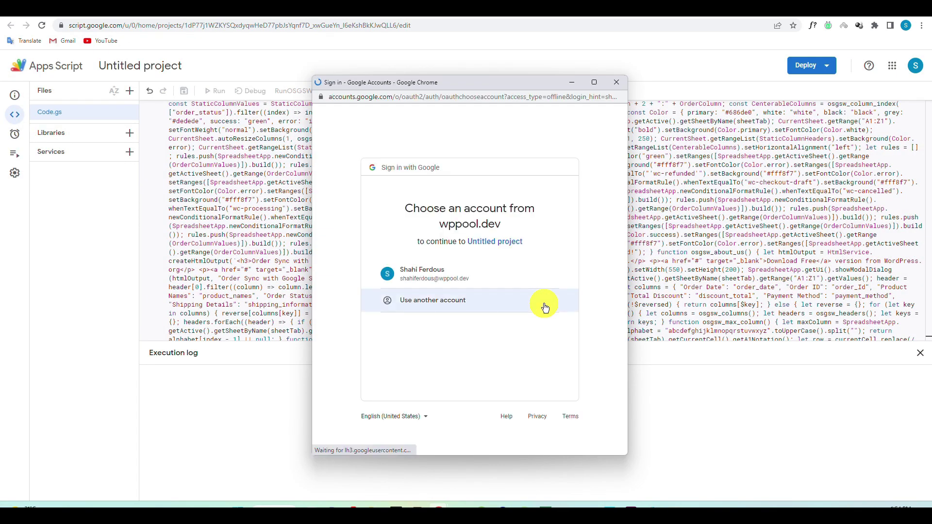
{"action": "left_click", "coordinate": [504, 280]}
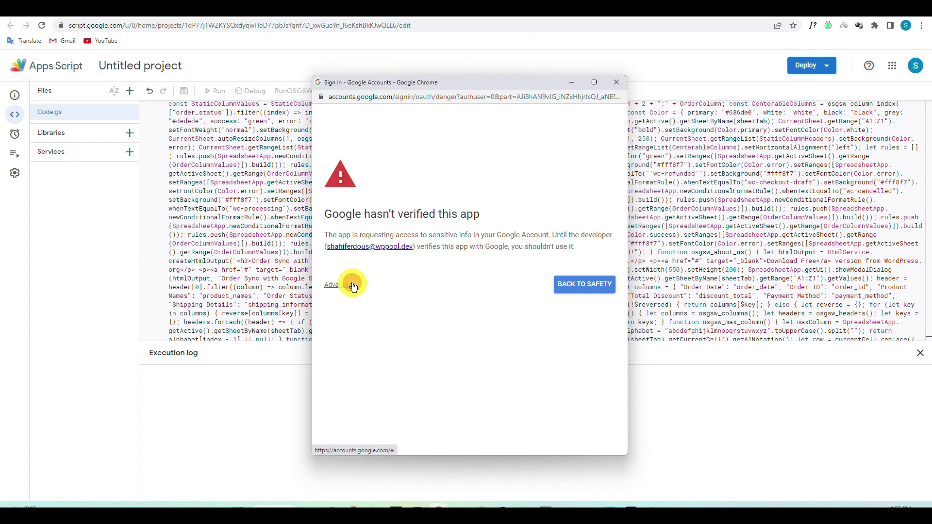
{"action": "left_click", "coordinate": [353, 286]}
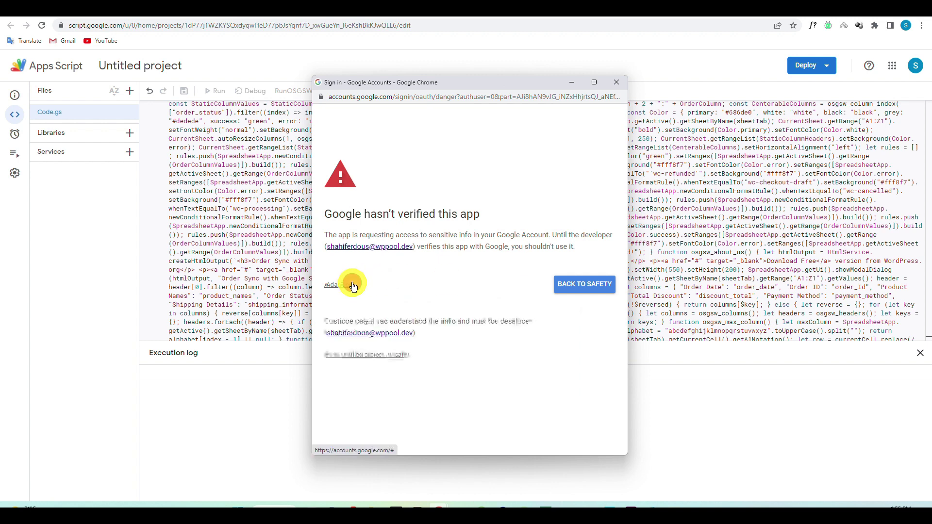
{"action": "left_click", "coordinate": [384, 355]}
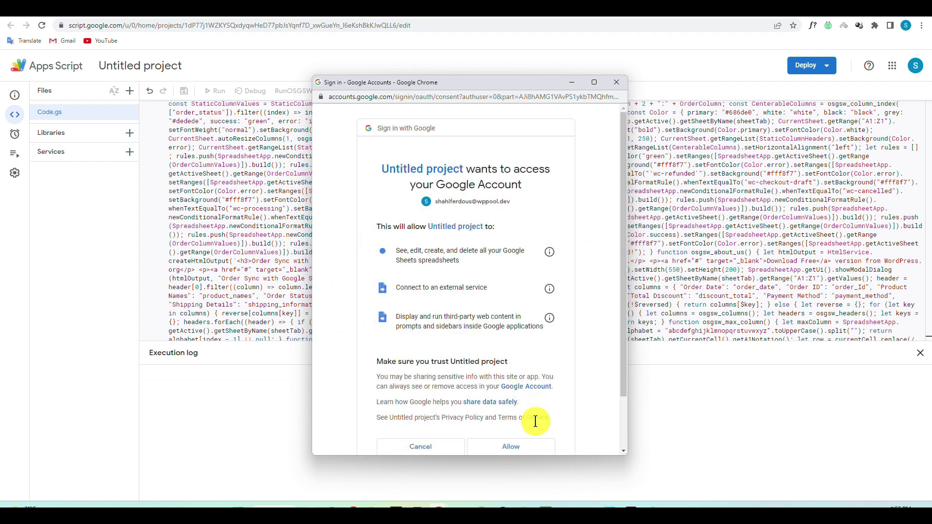
{"action": "scroll", "coordinate": [525, 445], "scroll_direction": "down", "scroll_amount": 1}
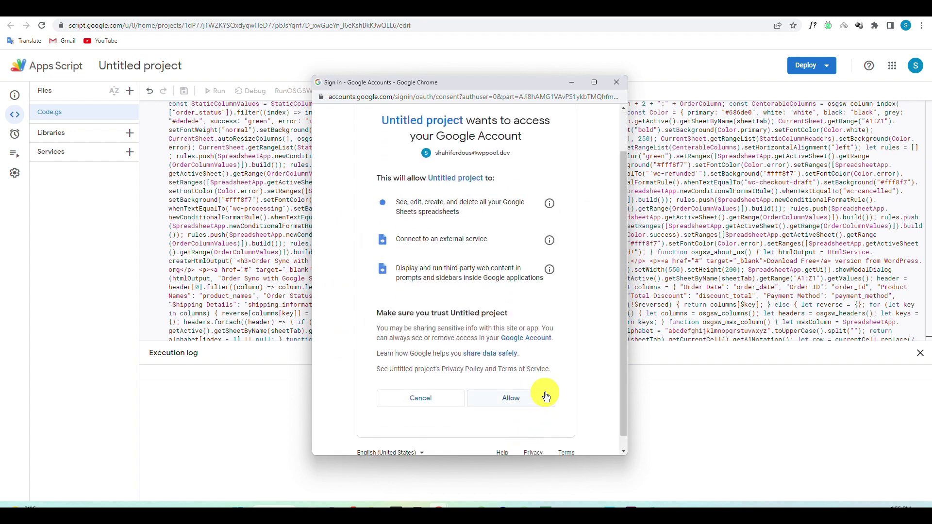
{"action": "left_click", "coordinate": [536, 399]}
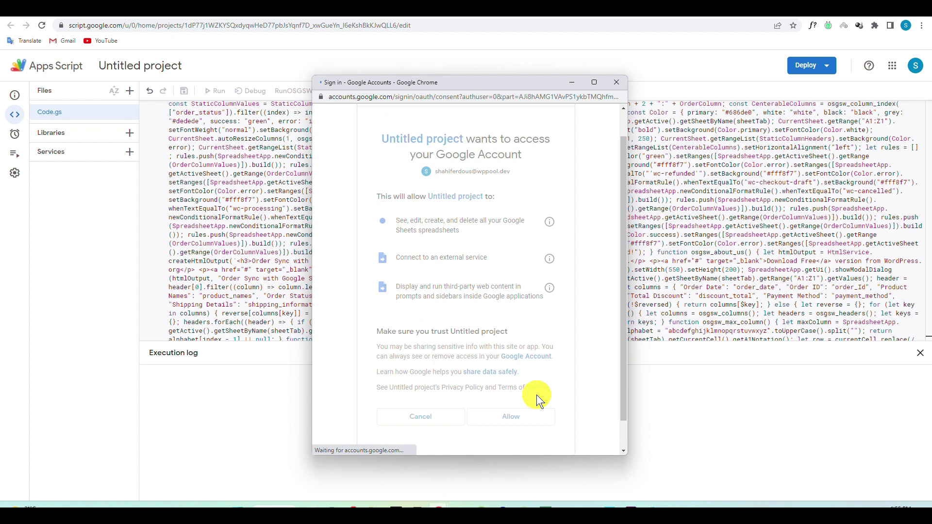
{"action": "left_click", "coordinate": [160, 429]}
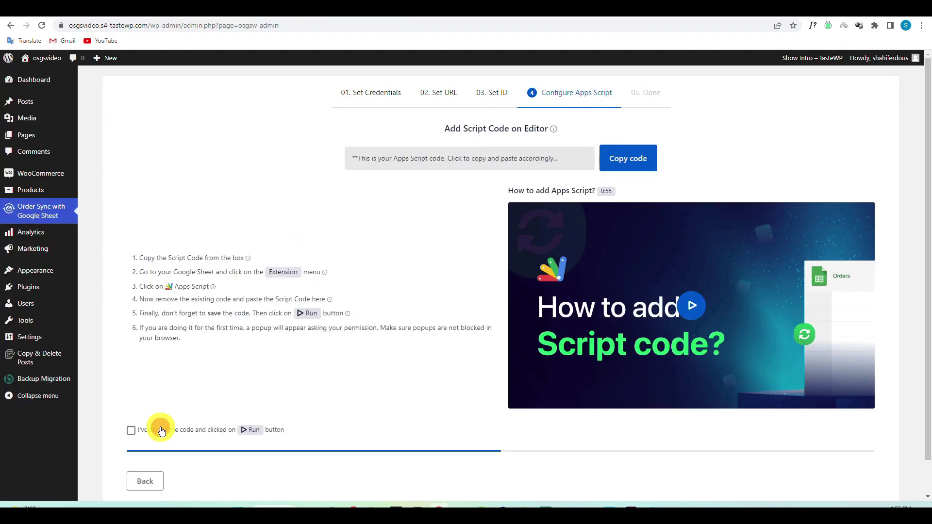
{"action": "left_click", "coordinate": [860, 479]}
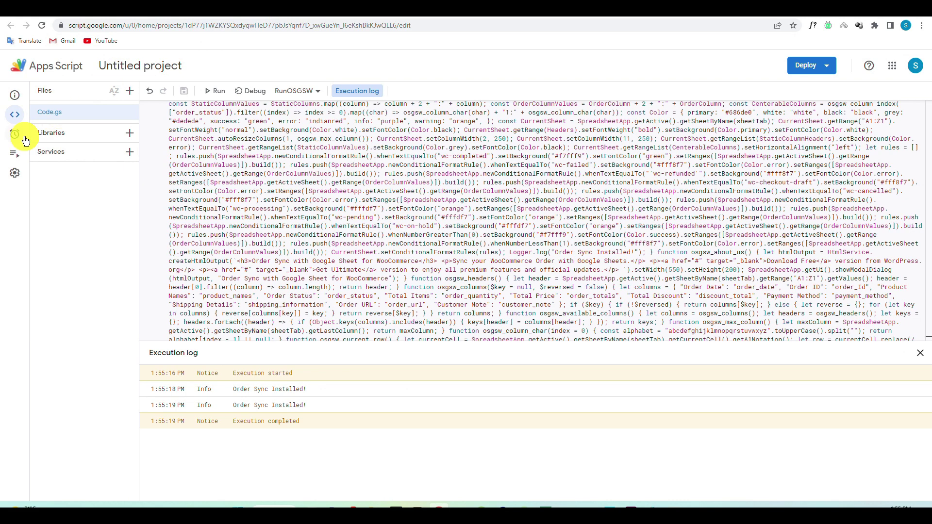
Create a trigger that runs the onChange function with event type On change.
{"action": "left_click", "coordinate": [57, 140]}
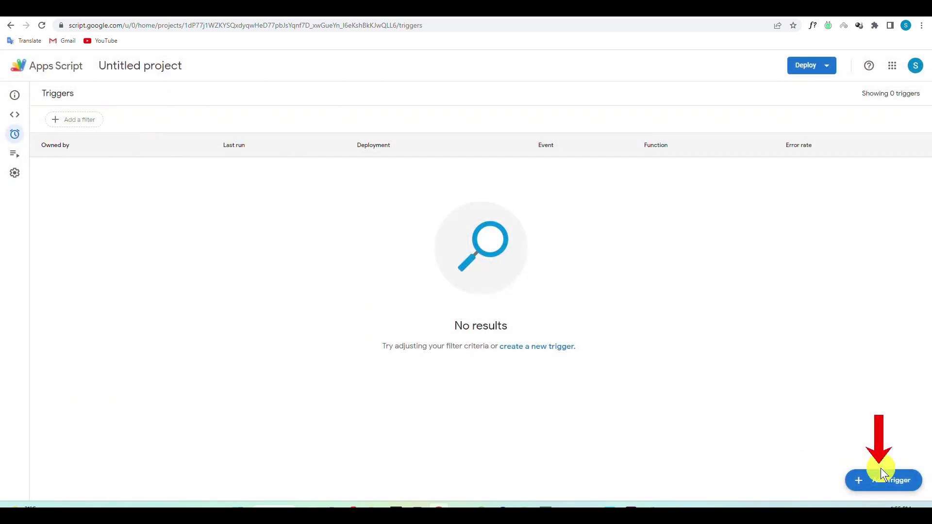
{"action": "left_click", "coordinate": [881, 468]}
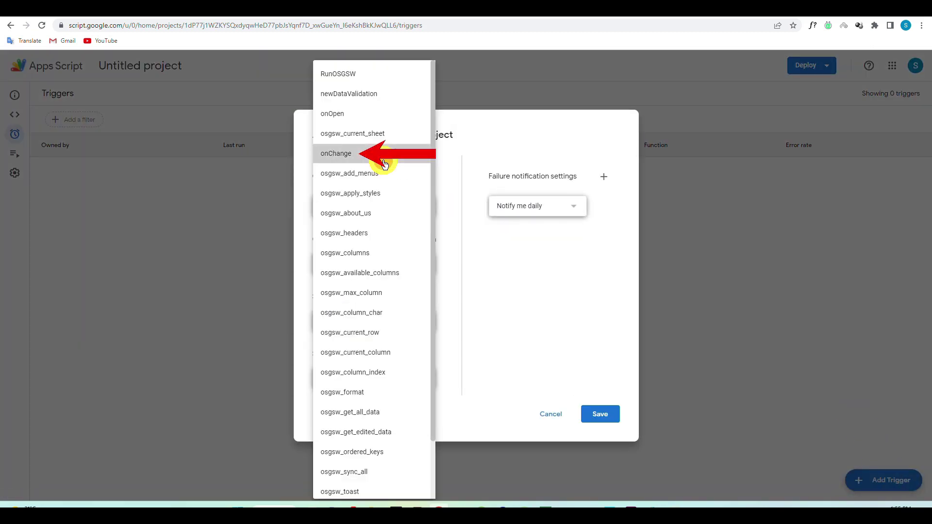
{"action": "left_click", "coordinate": [383, 158]}
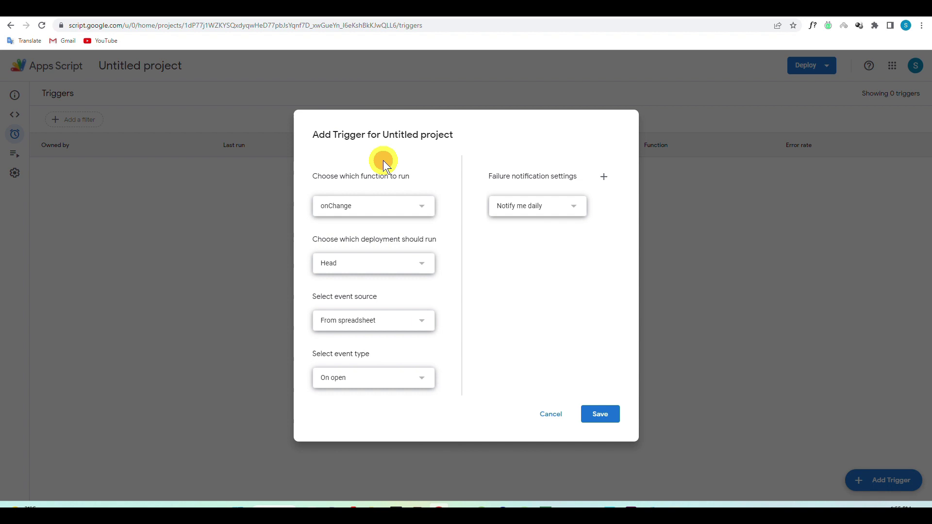
{"action": "left_click", "coordinate": [422, 379]}
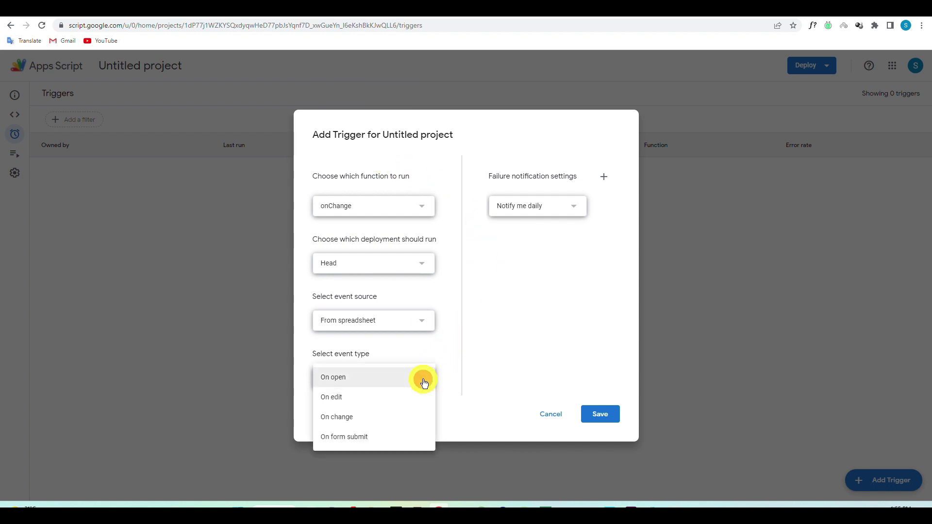
{"action": "left_click", "coordinate": [368, 418]}
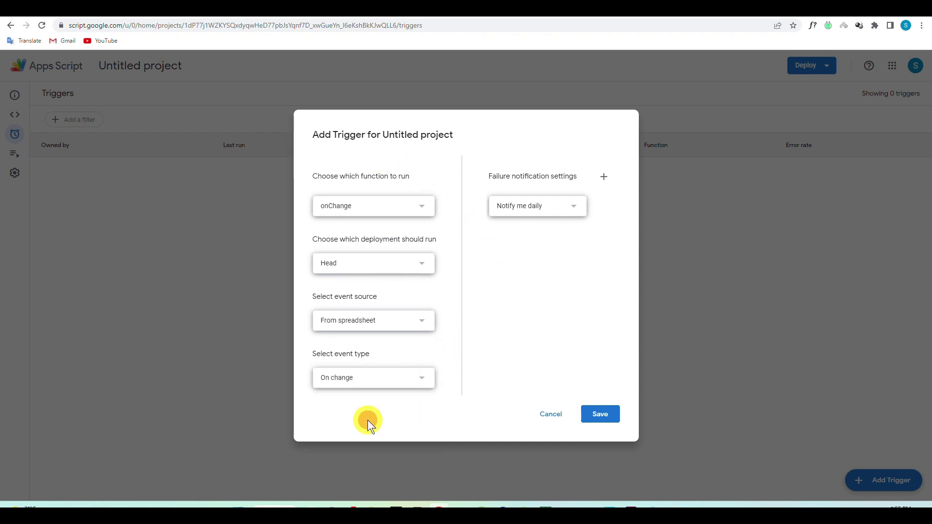
{"action": "left_click", "coordinate": [601, 414]}
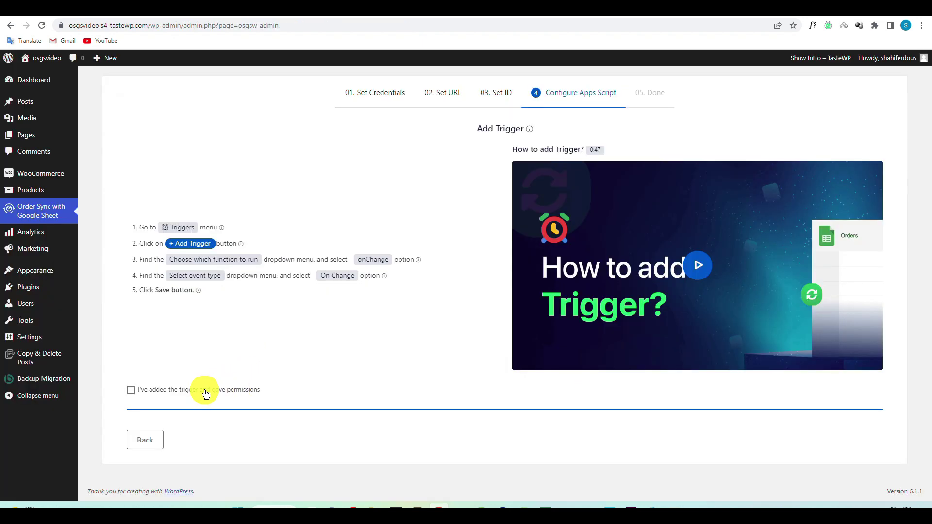
Confirm the trigger was added, advance to the final wizard step, and sync orders to Google Sheet.
{"action": "left_click", "coordinate": [206, 394]}
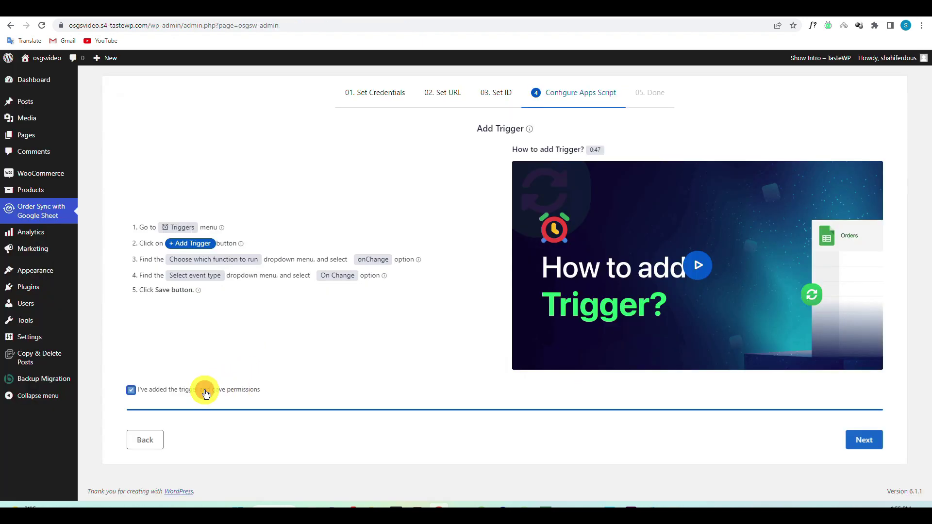
{"action": "left_click", "coordinate": [881, 447]}
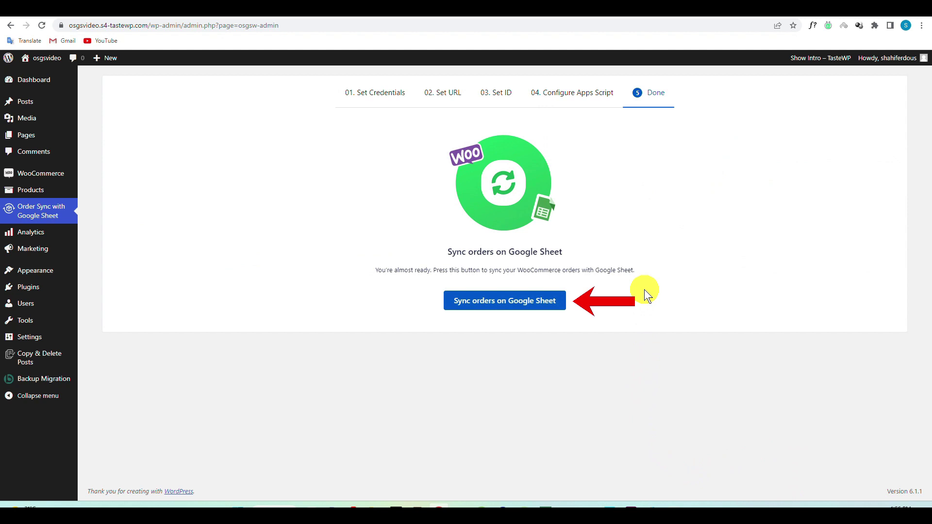
{"action": "left_click", "coordinate": [546, 302]}
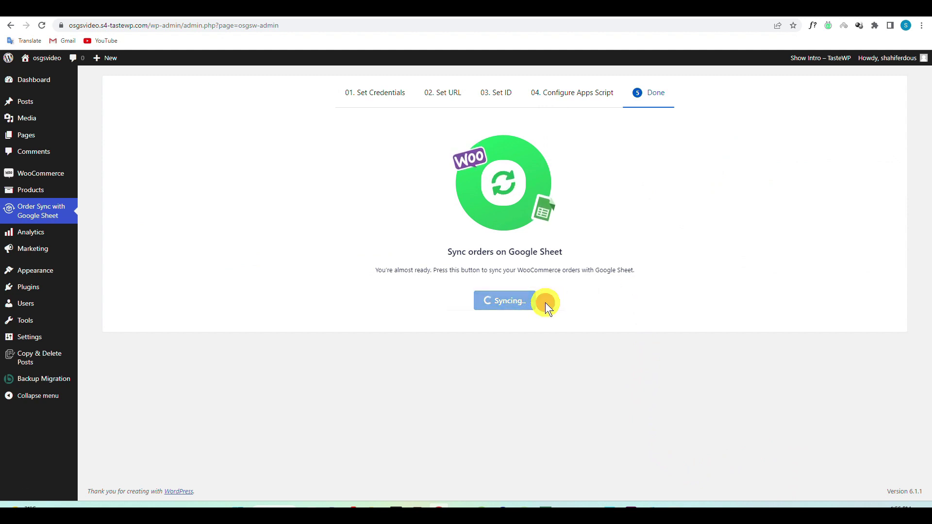